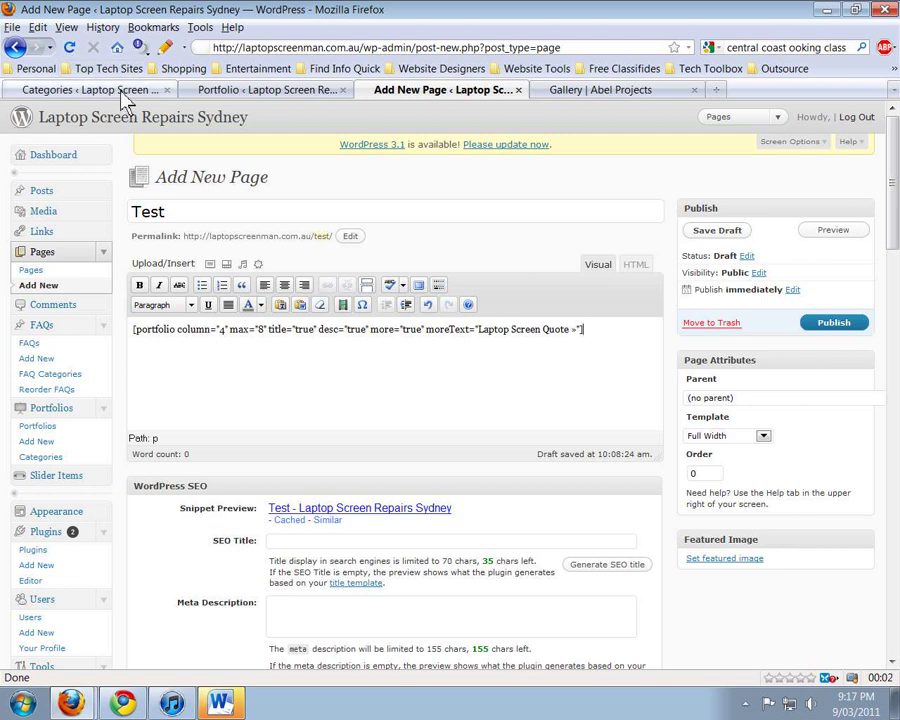
# - Open the Abel Projects gallery, try the Boat Shed and Decks and Pergolas filters, then show All
pyautogui.click(124, 92)
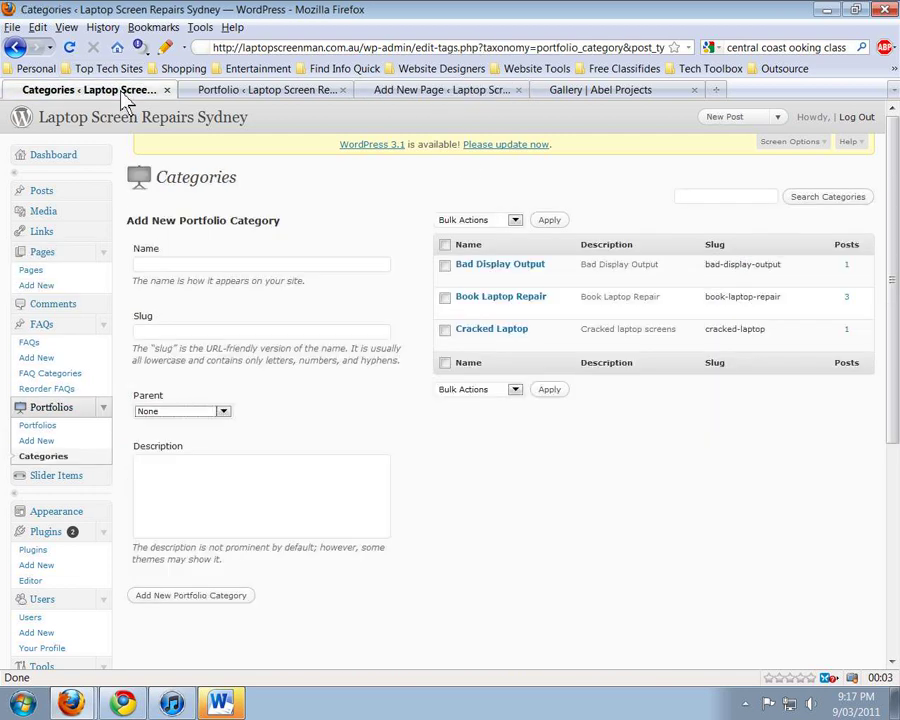
pyautogui.click(606, 92)
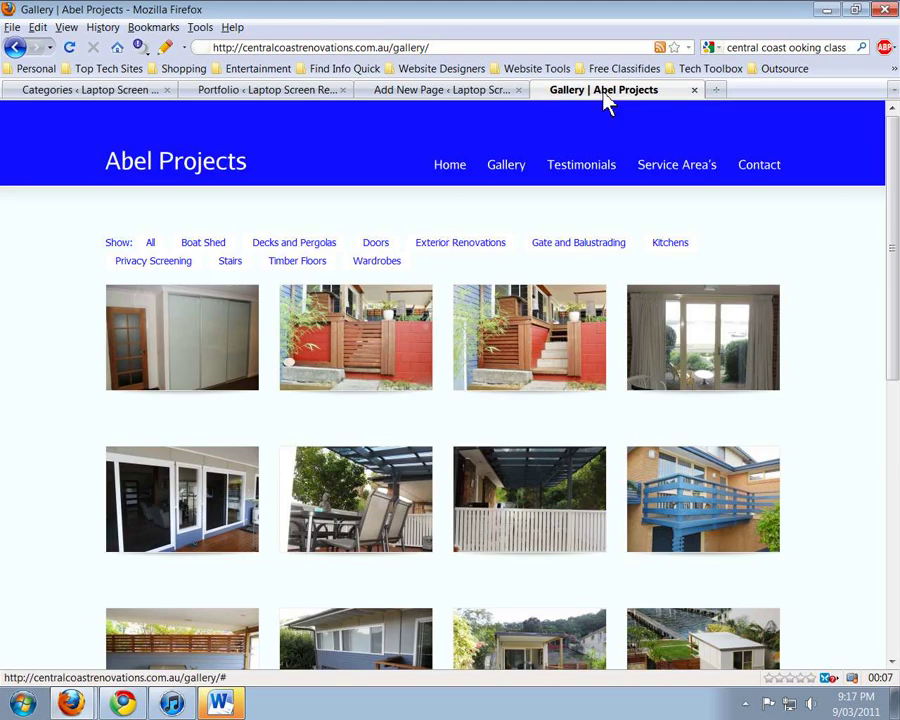
pyautogui.moveTo(892, 217); pyautogui.dragTo(891, 252)
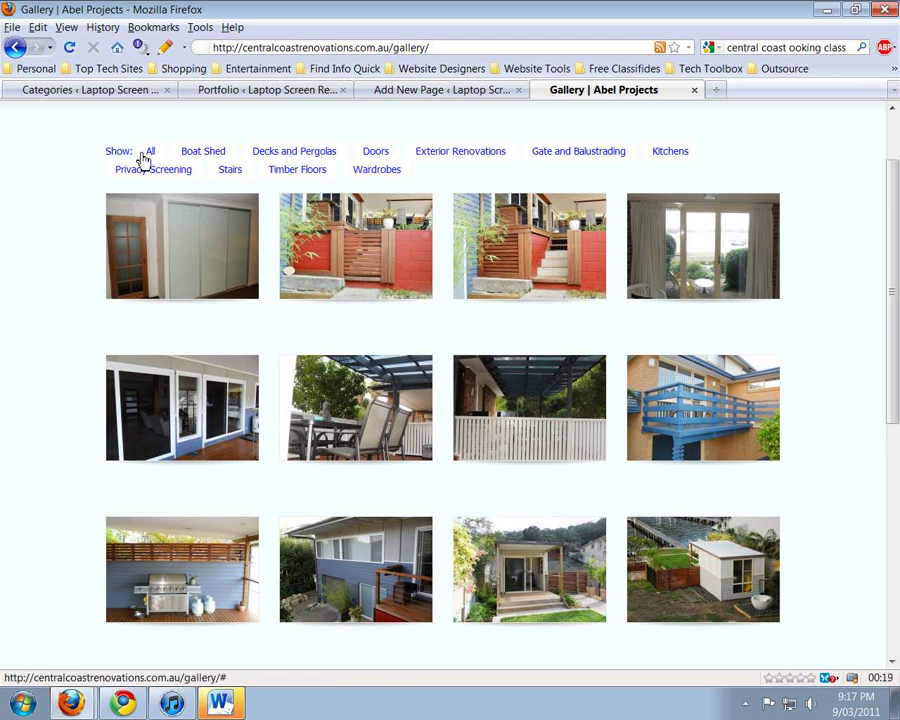
pyautogui.click(210, 153)
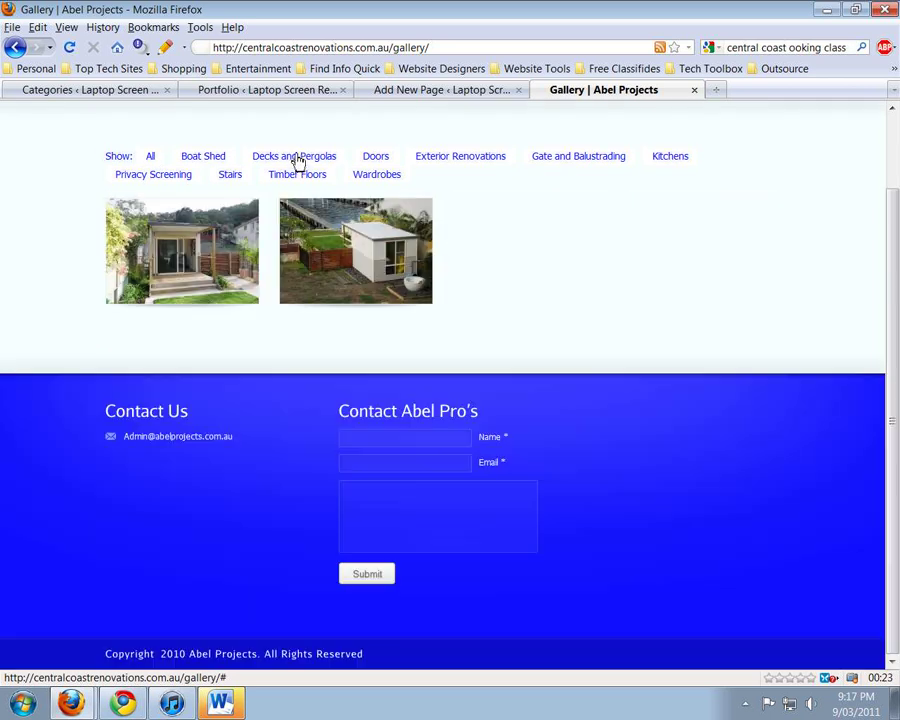
pyautogui.click(297, 161)
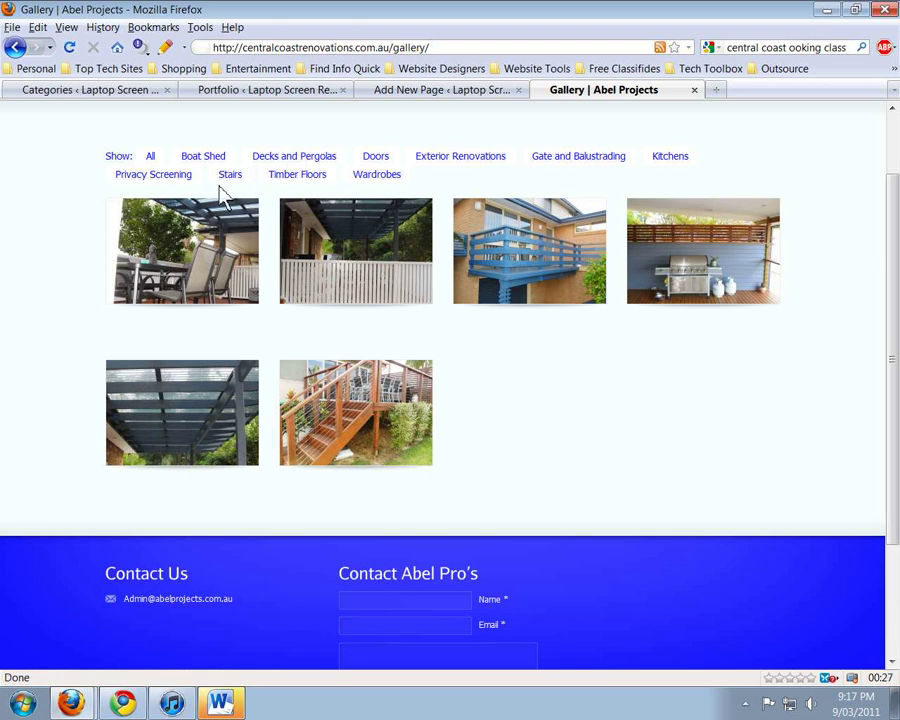
pyautogui.click(153, 160)
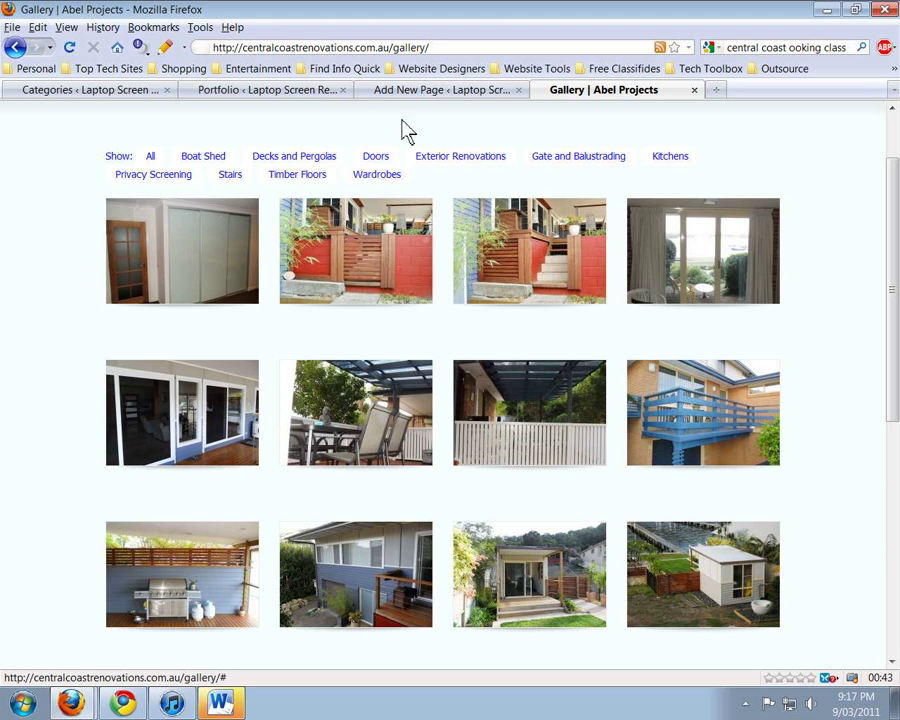
# - Go back to Portfolios > Categories and look over Bad Display Output, Book Laptop Repair and Cracked Laptop
pyautogui.click(130, 93)
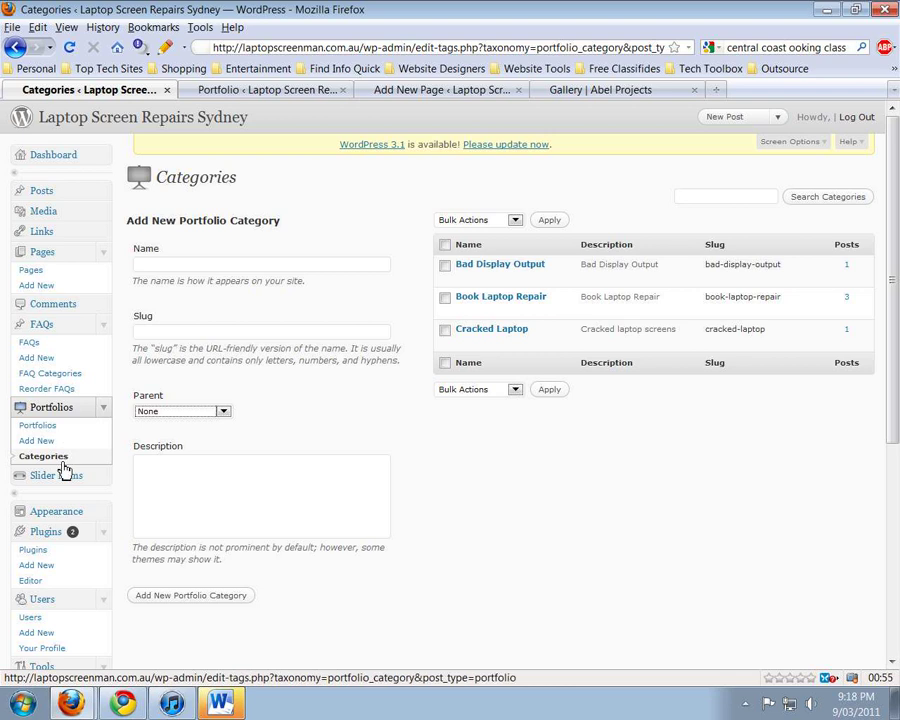
pyautogui.moveTo(486, 283)
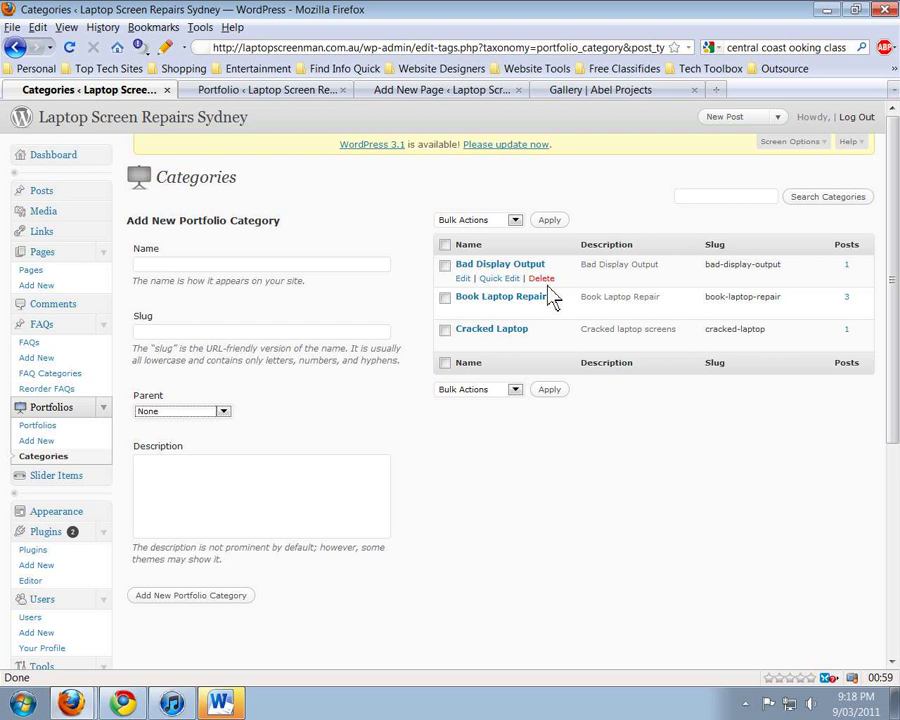
pyautogui.moveTo(516, 278)
pyautogui.moveTo(545, 345)
# - Start a blank portfolio item from Portfolios > Add New
pyautogui.click(37, 441)
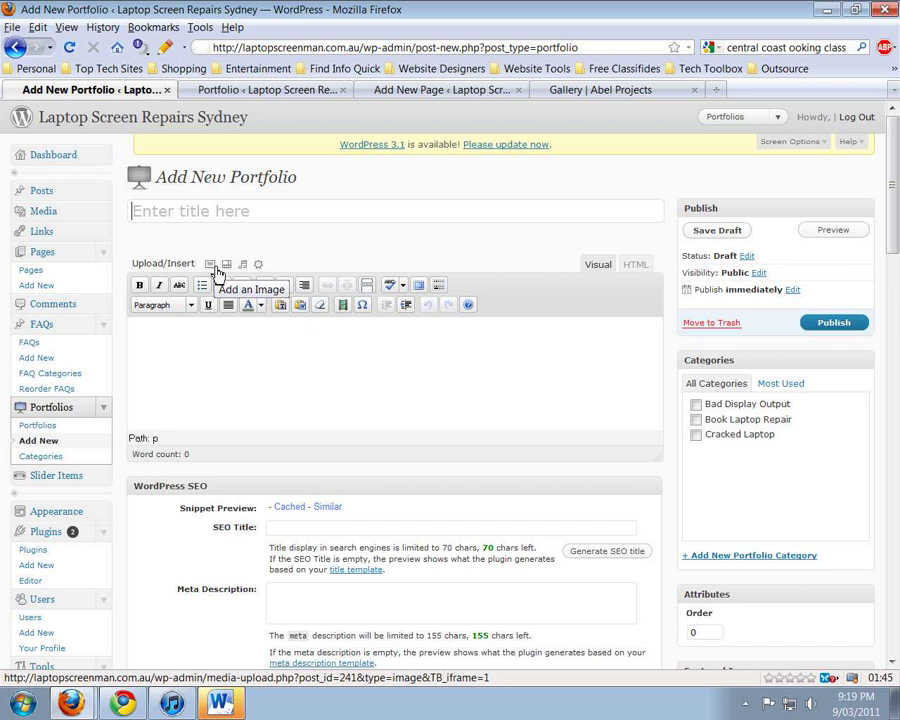
# - Set the media library image 'toshiba verticla lines' (toshiba-lines.jpg) as the featured image
pyautogui.click(217, 271)
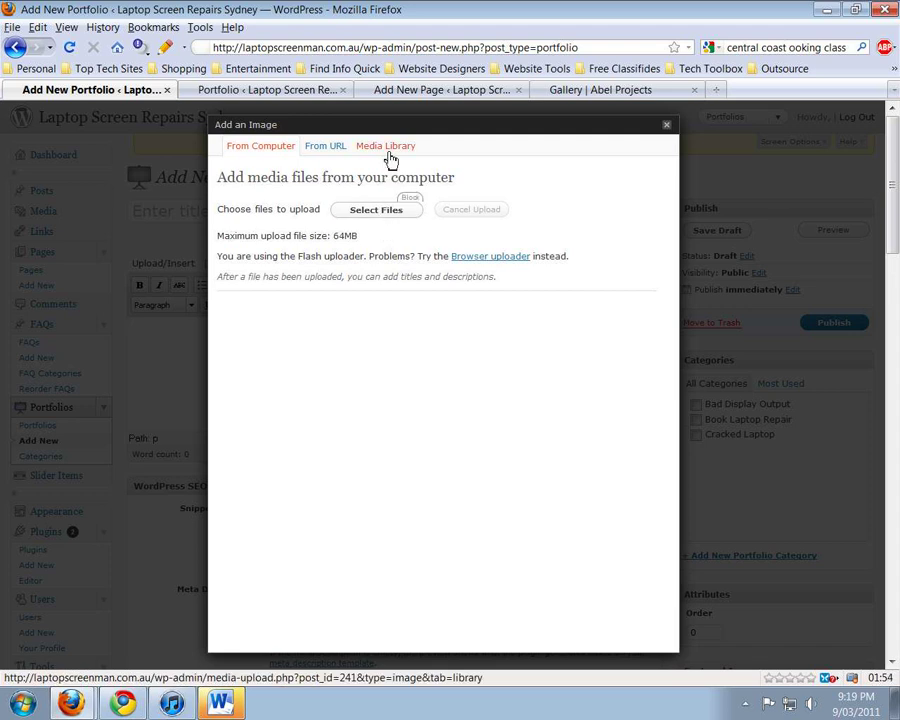
pyautogui.click(389, 154)
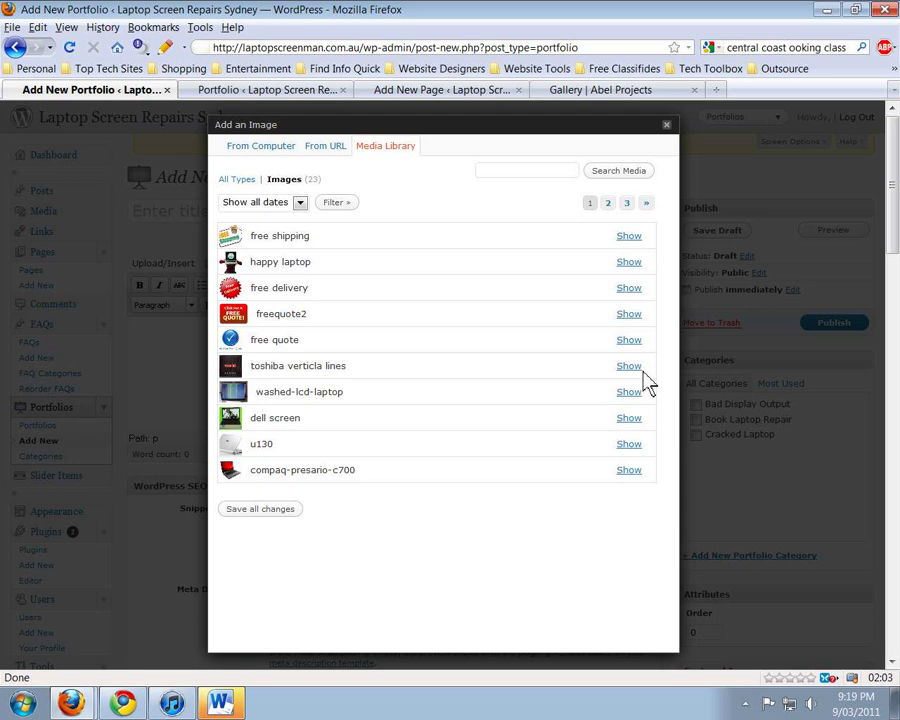
pyautogui.click(629, 366)
pyautogui.scroll(-3, 630, 376)
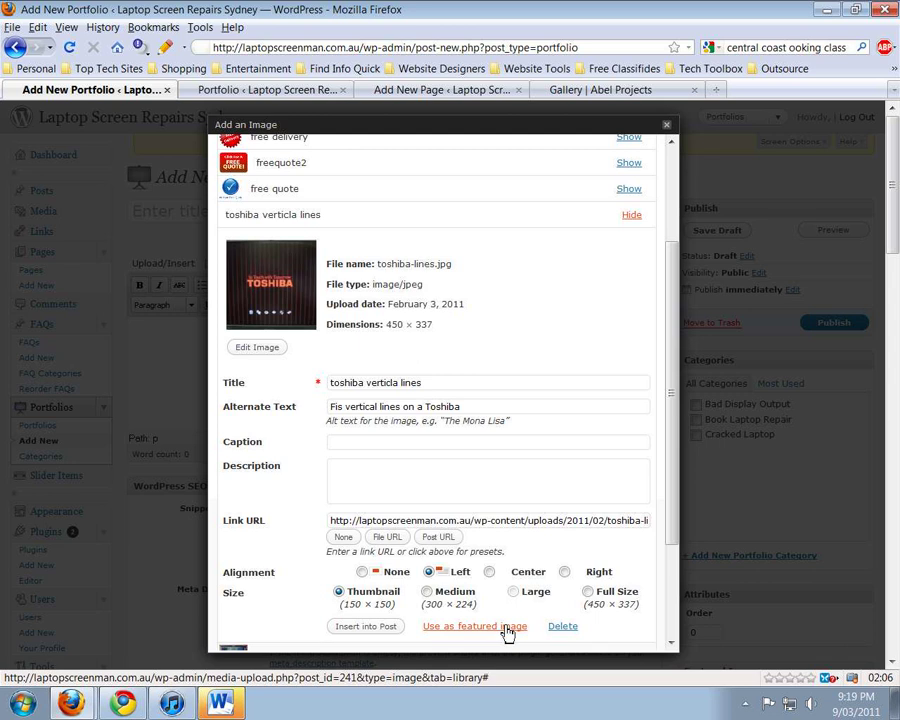
pyautogui.click(507, 629)
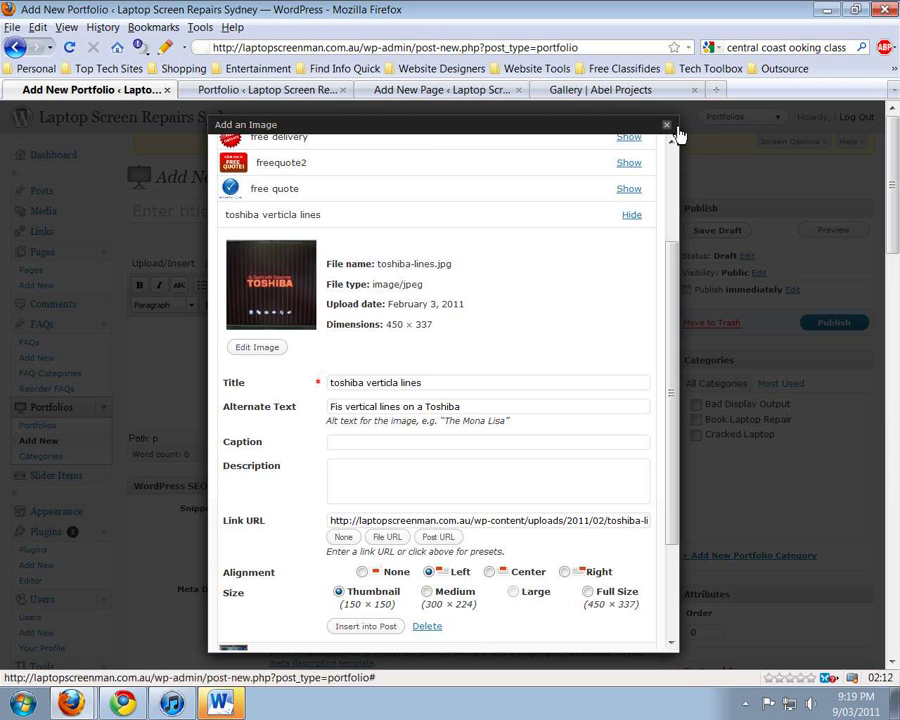
# - Close the image dialog and look over the new portfolio form
pyautogui.click(667, 125)
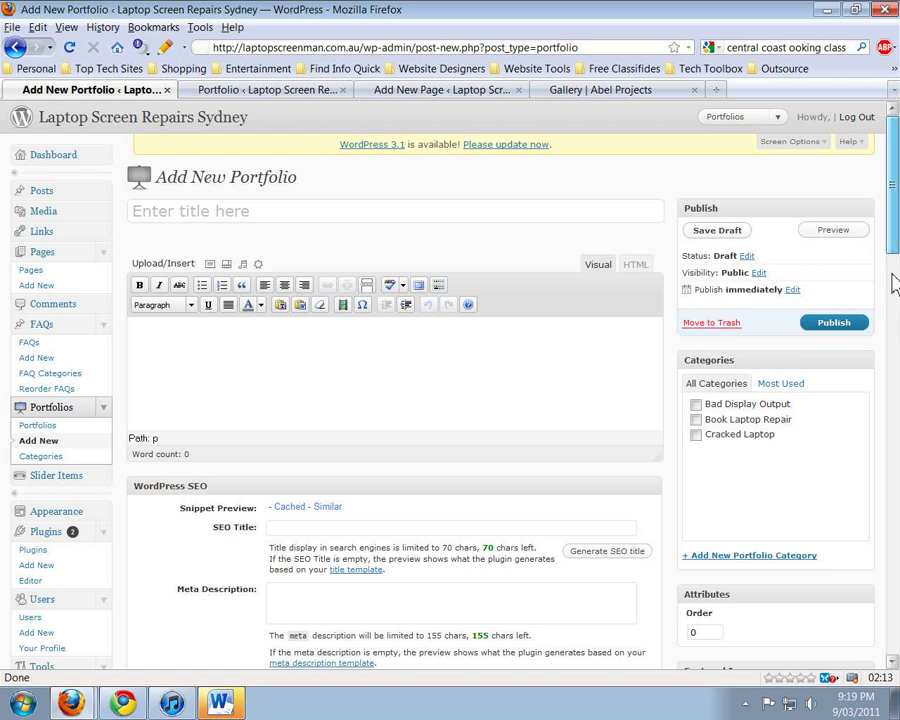
pyautogui.scroll(-5, 895, 250)
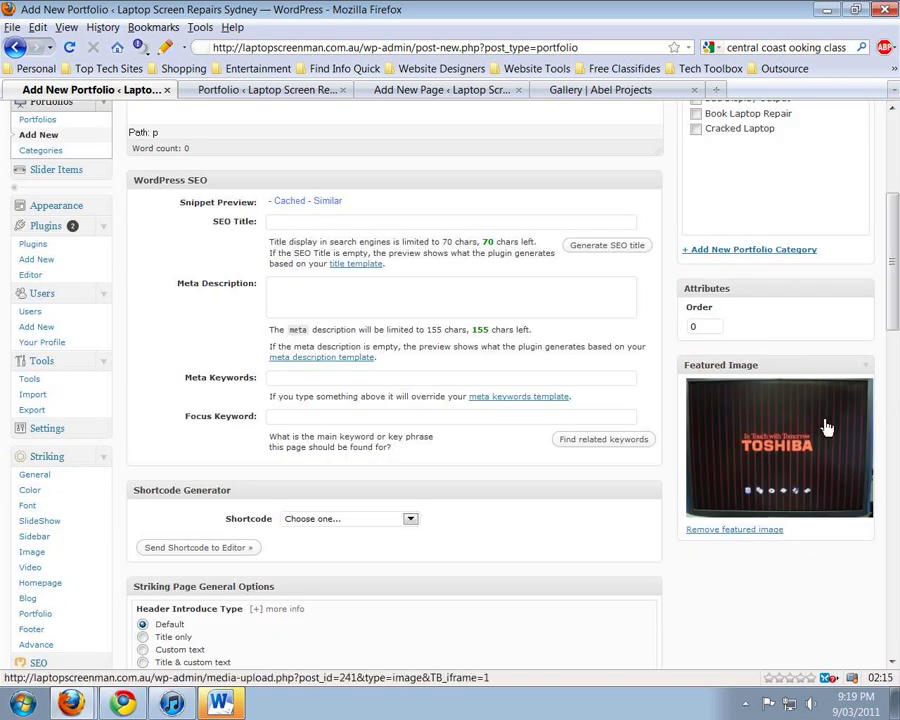
pyautogui.scroll(4, 892, 266)
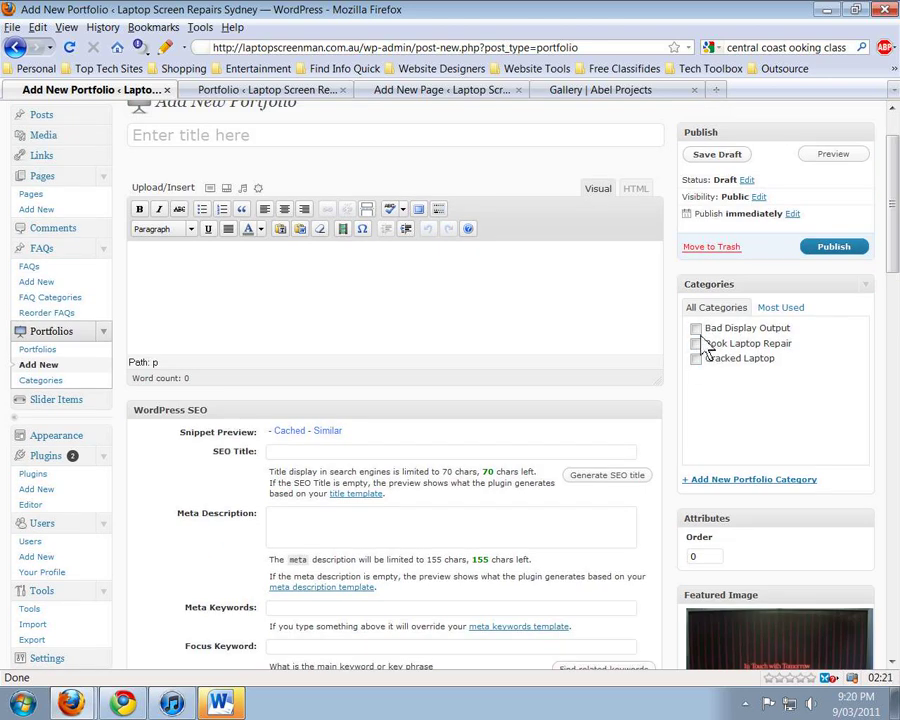
# - Tick and then untick Bad Display Output, leaving the portfolio untitled and uncategorized
pyautogui.click(700, 331)
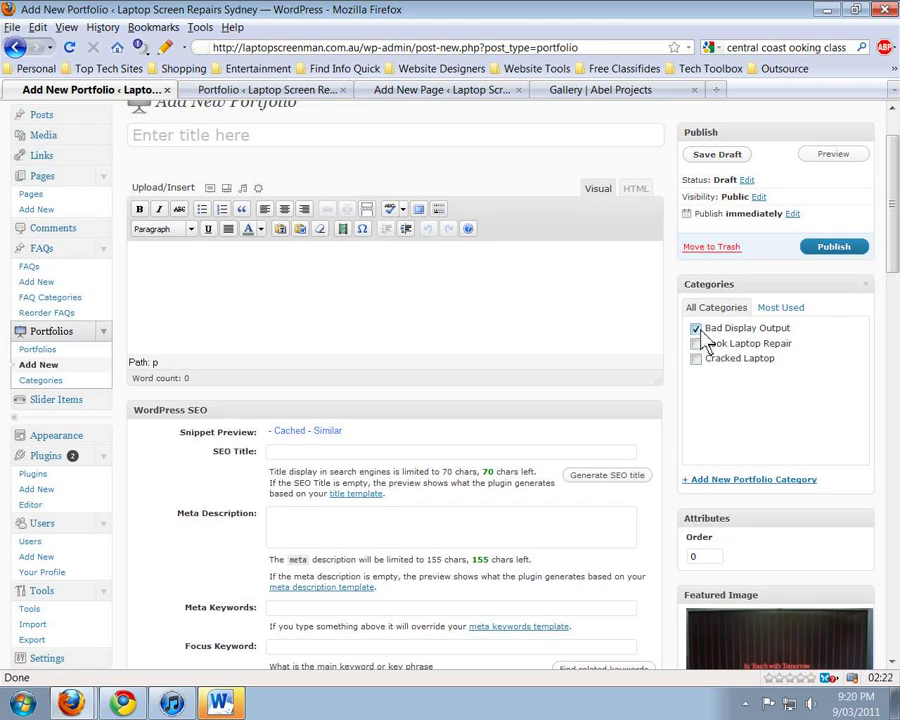
pyautogui.click(340, 135)
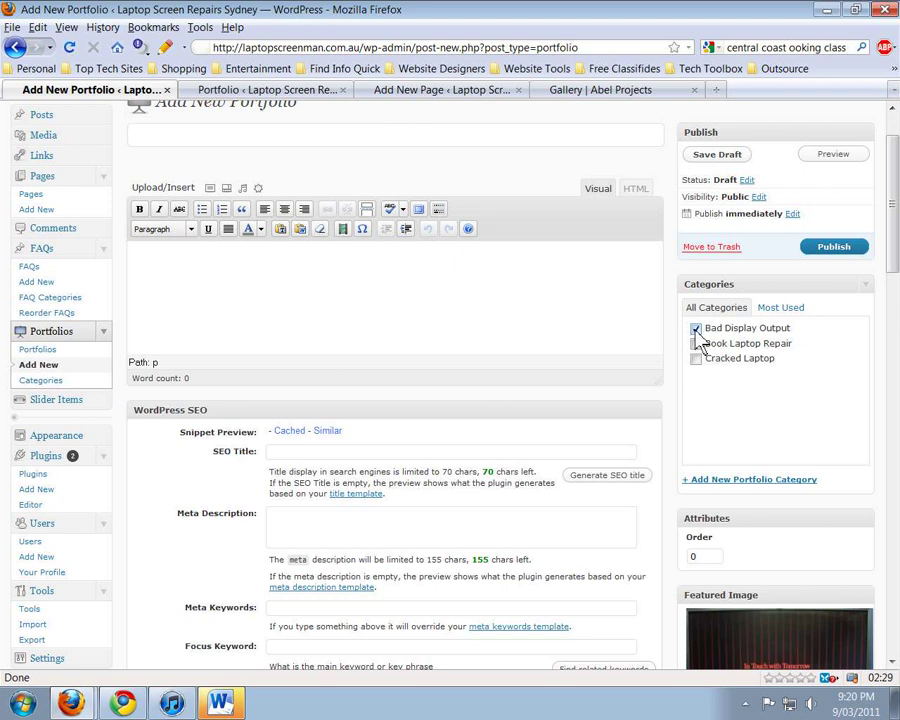
pyautogui.click(781, 332)
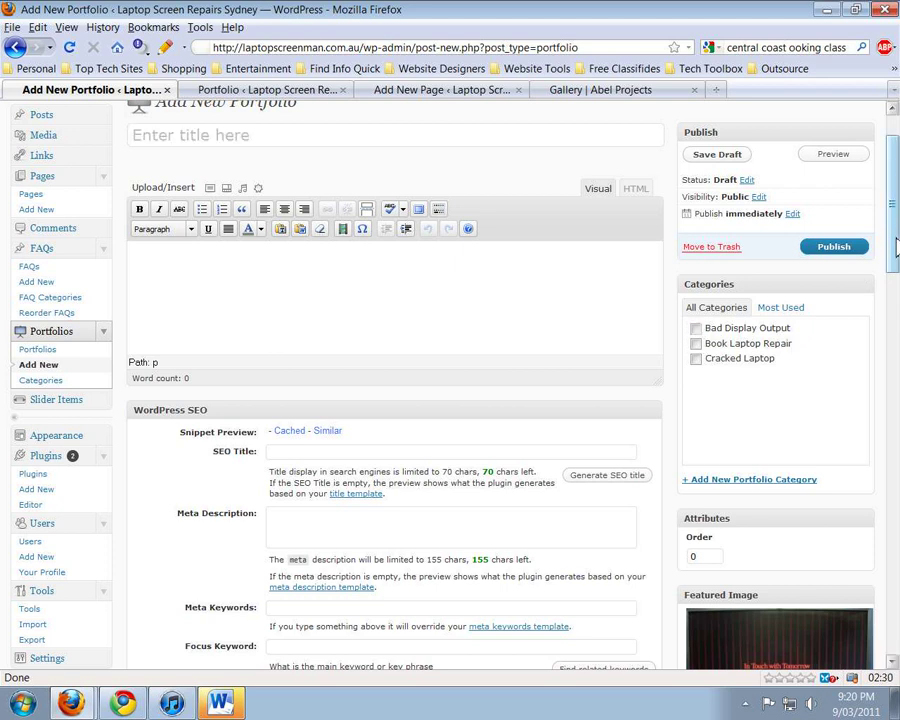
pyautogui.moveTo(896, 258); pyautogui.dragTo(890, 645)
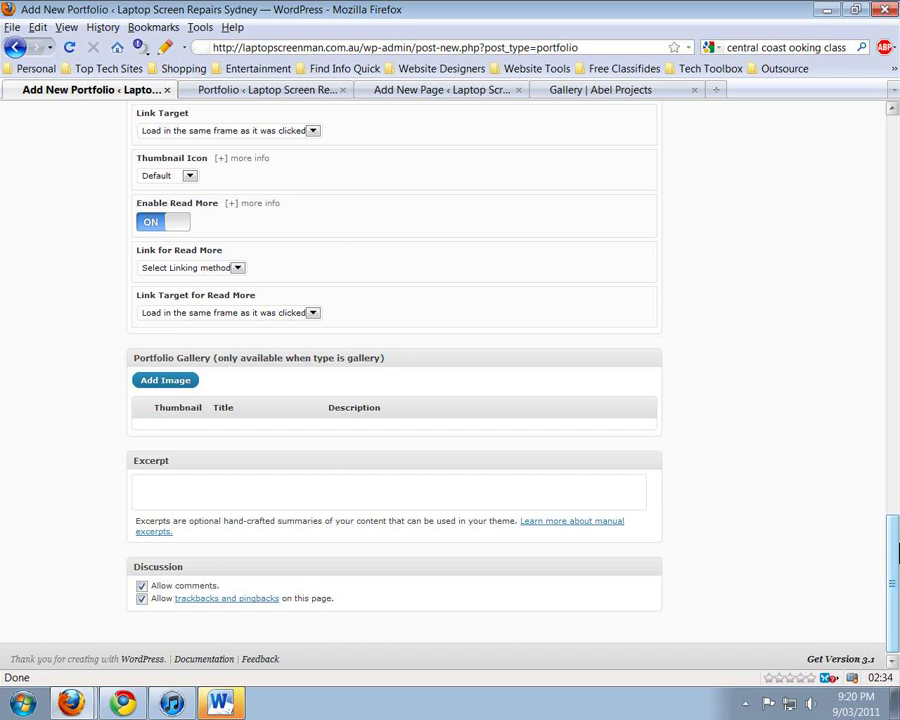
pyautogui.click(896, 383)
pyautogui.moveTo(896, 383); pyautogui.dragTo(896, 200)
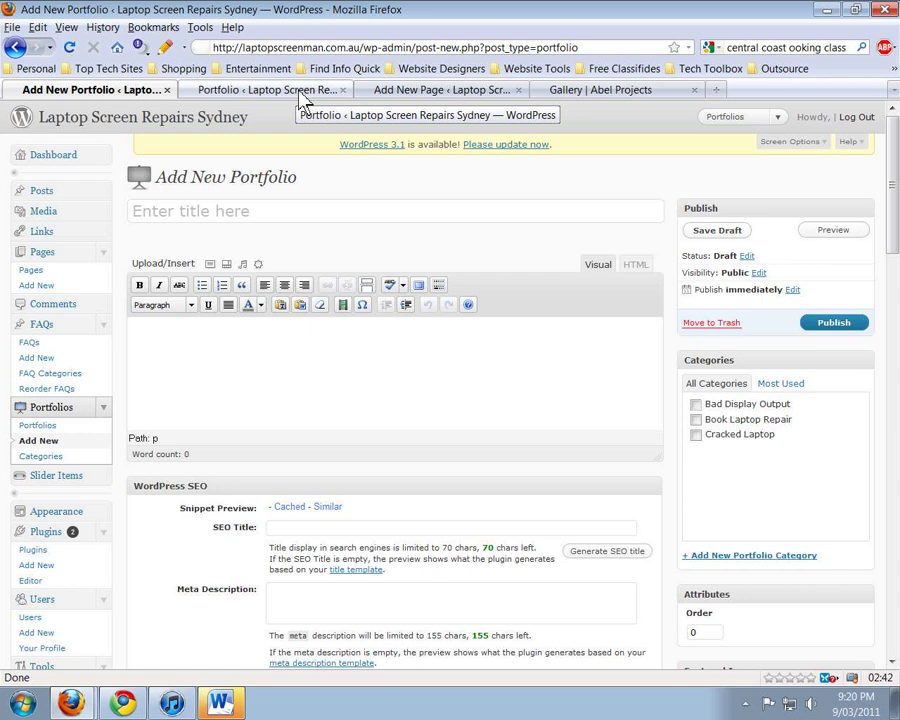
# - On the Test page, delete the old portfolio shortcode so the body is empty
pyautogui.click(453, 99)
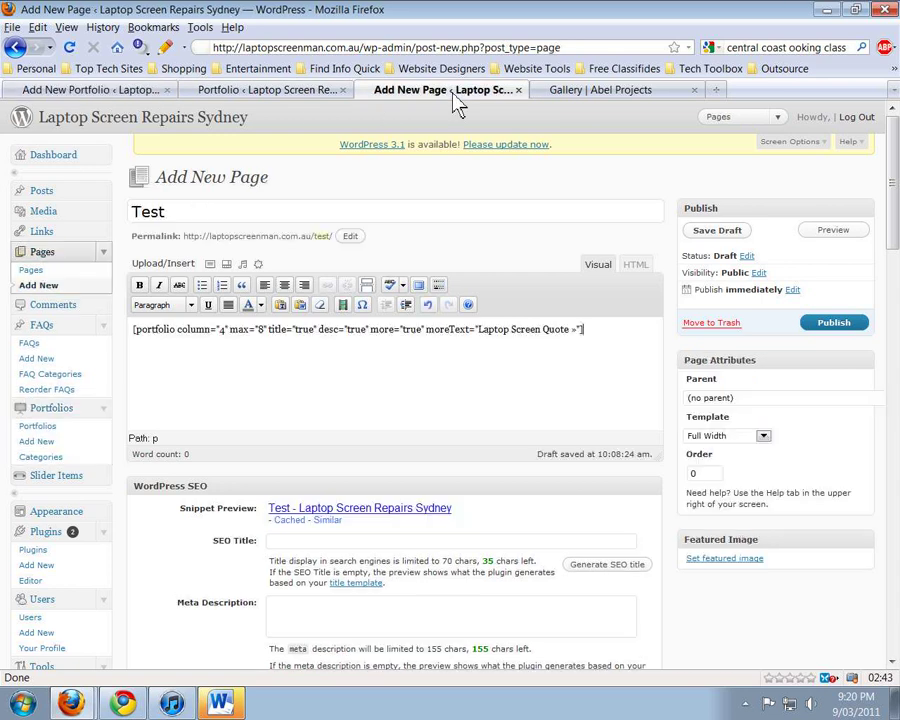
pyautogui.moveTo(584, 330); pyautogui.dragTo(122, 331)
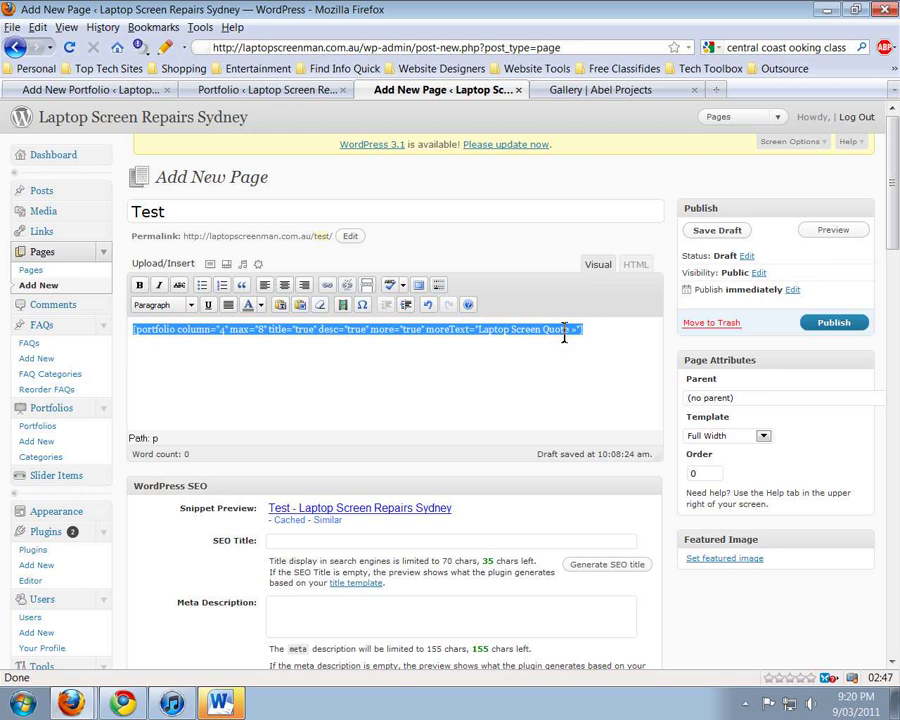
pyautogui.press('Delete')
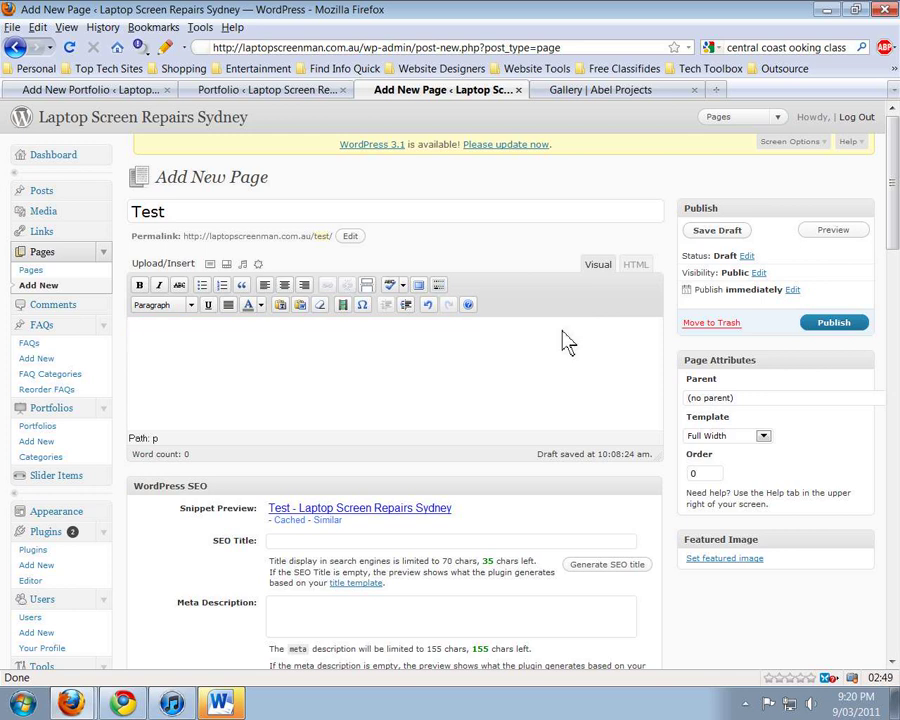
pyautogui.click(566, 342)
# - Keep the page's Parent as (no parent) and Template as Full Width
pyautogui.click(772, 400)
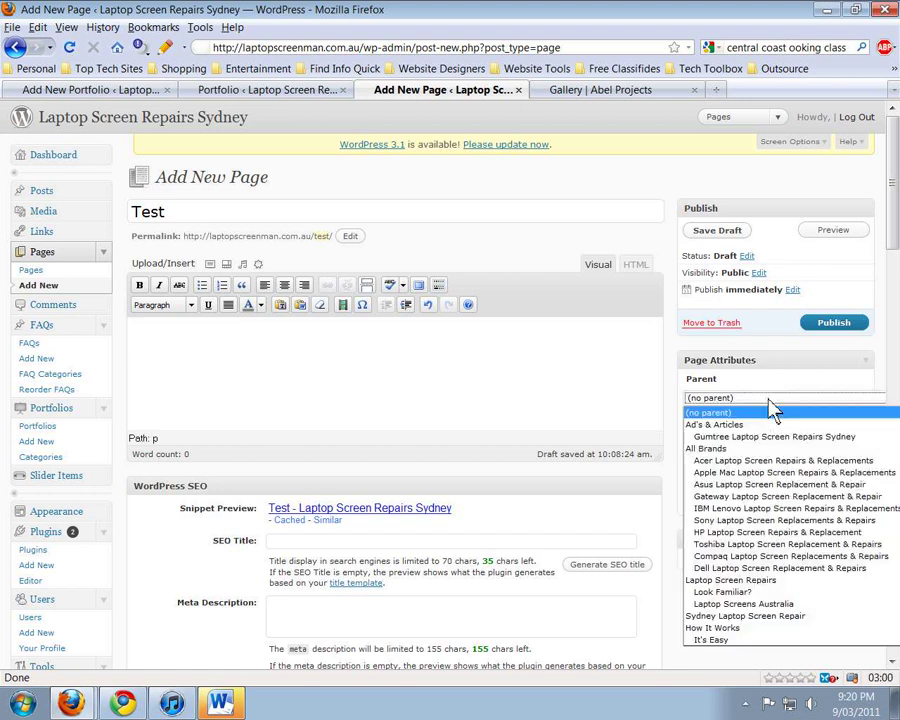
pyautogui.click(771, 411)
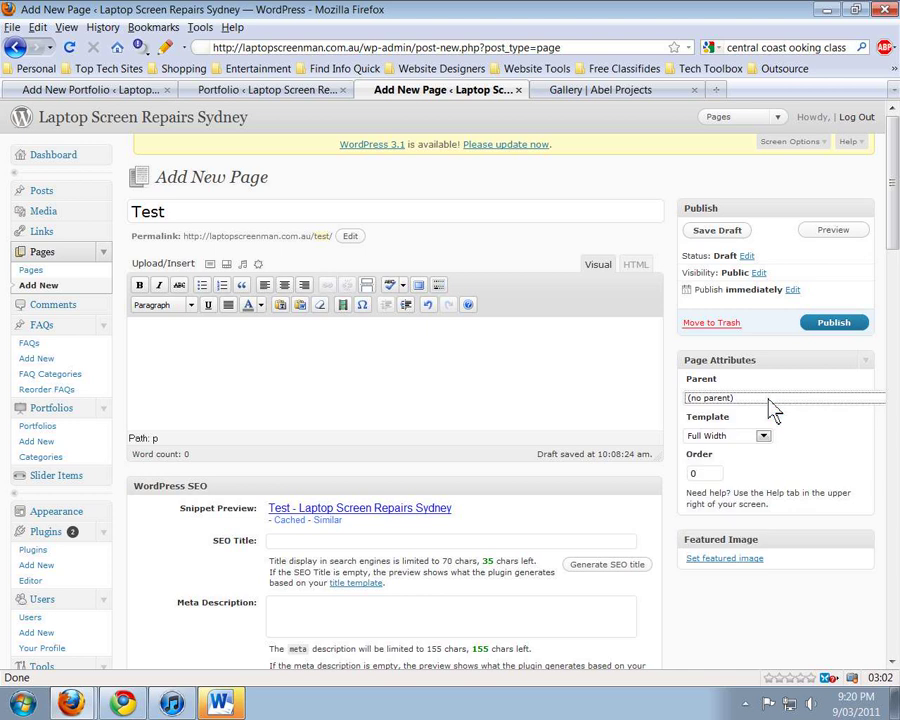
pyautogui.click(764, 438)
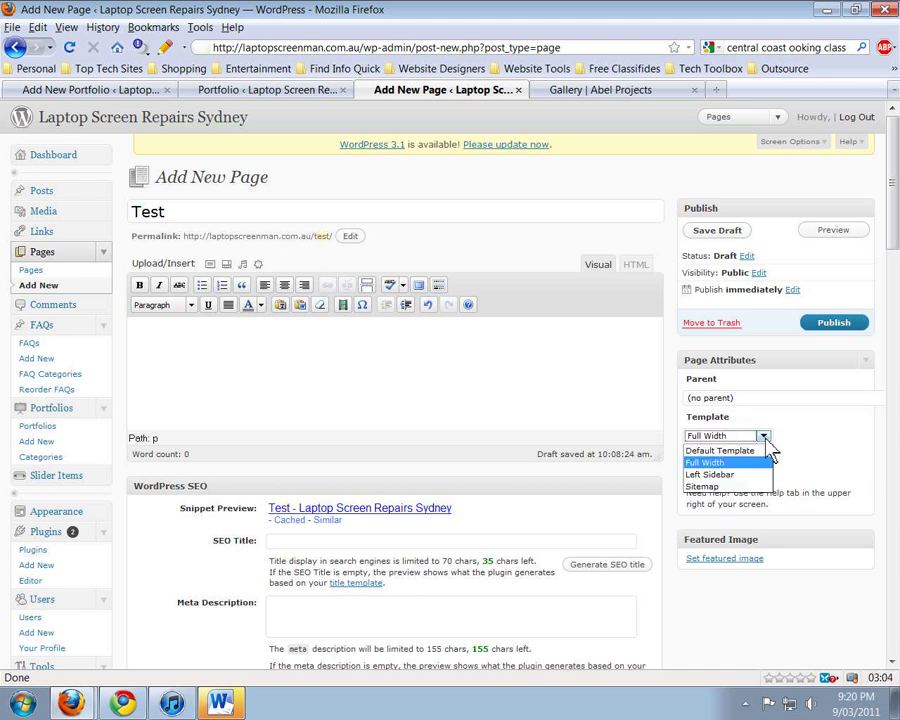
pyautogui.click(760, 463)
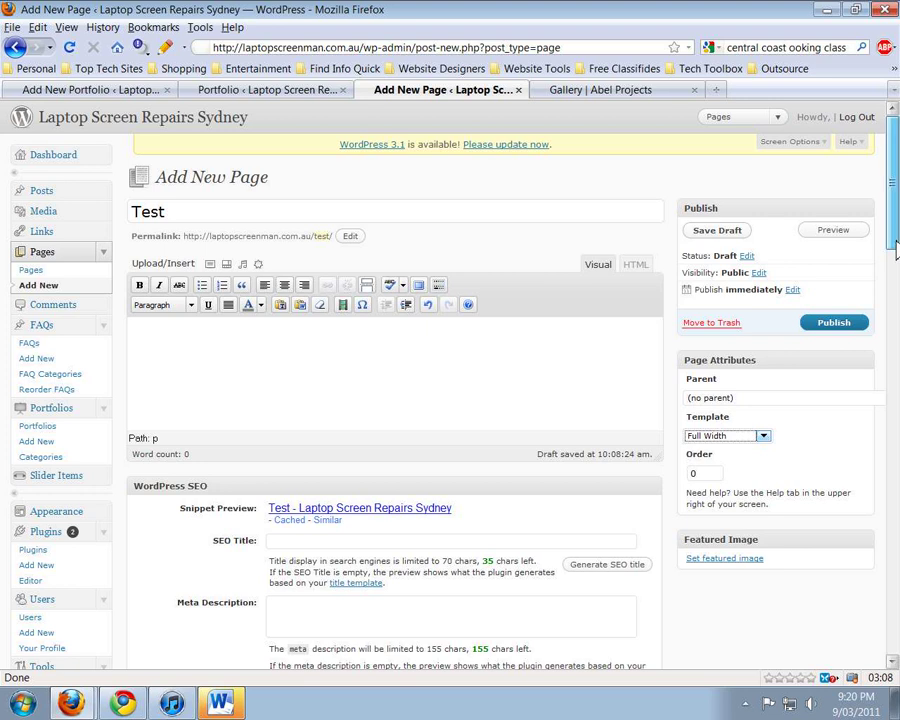
# - Set the Shortcode Generator to the Portfolio shortcode with 4 Columns
pyautogui.moveTo(895, 255); pyautogui.dragTo(895, 358)
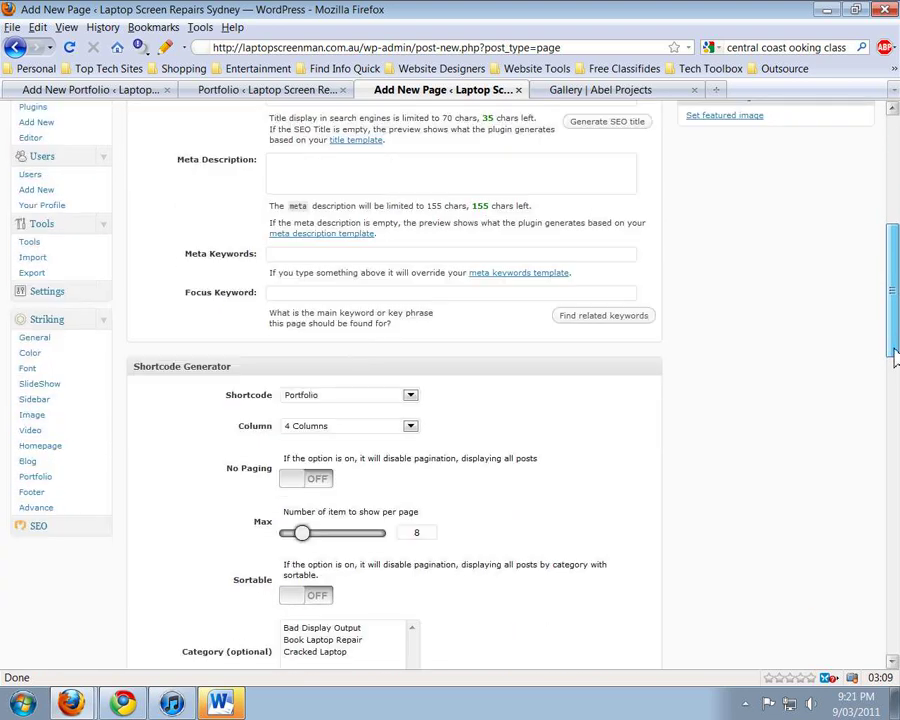
pyautogui.click(411, 396)
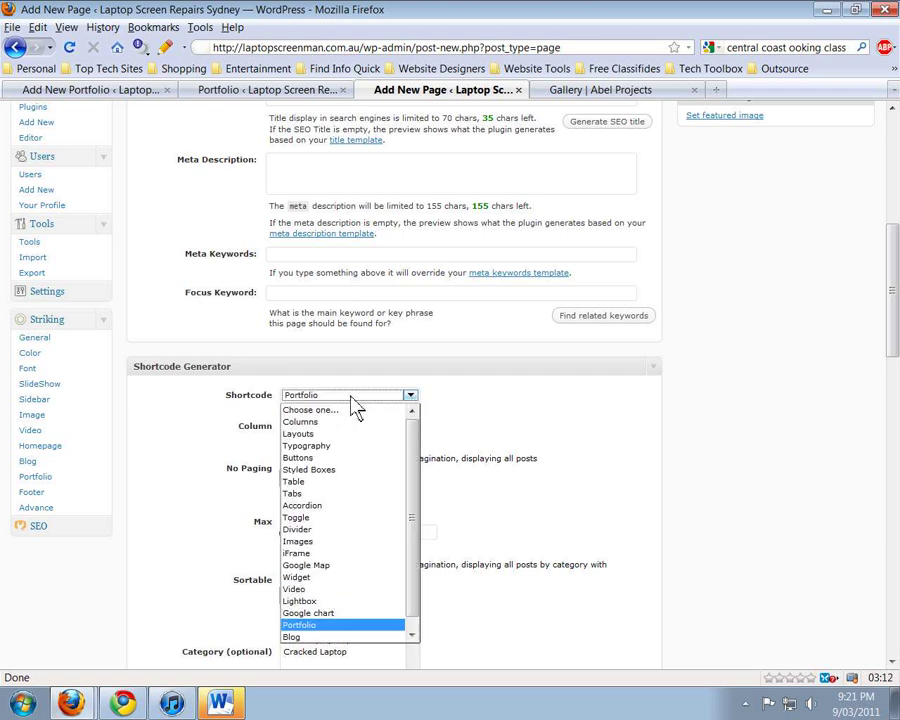
pyautogui.click(355, 625)
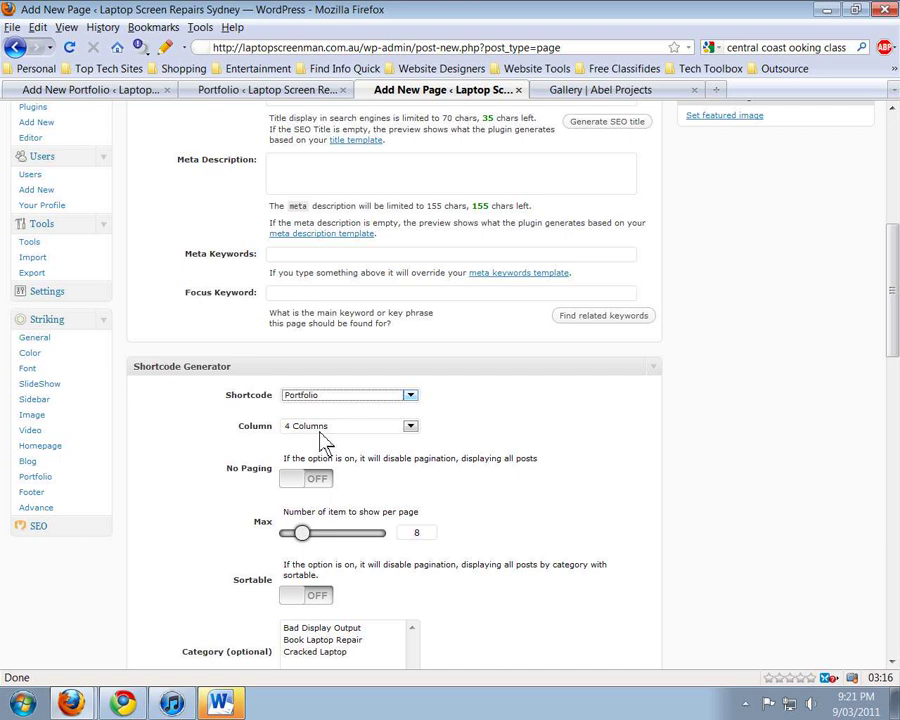
pyautogui.click(410, 427)
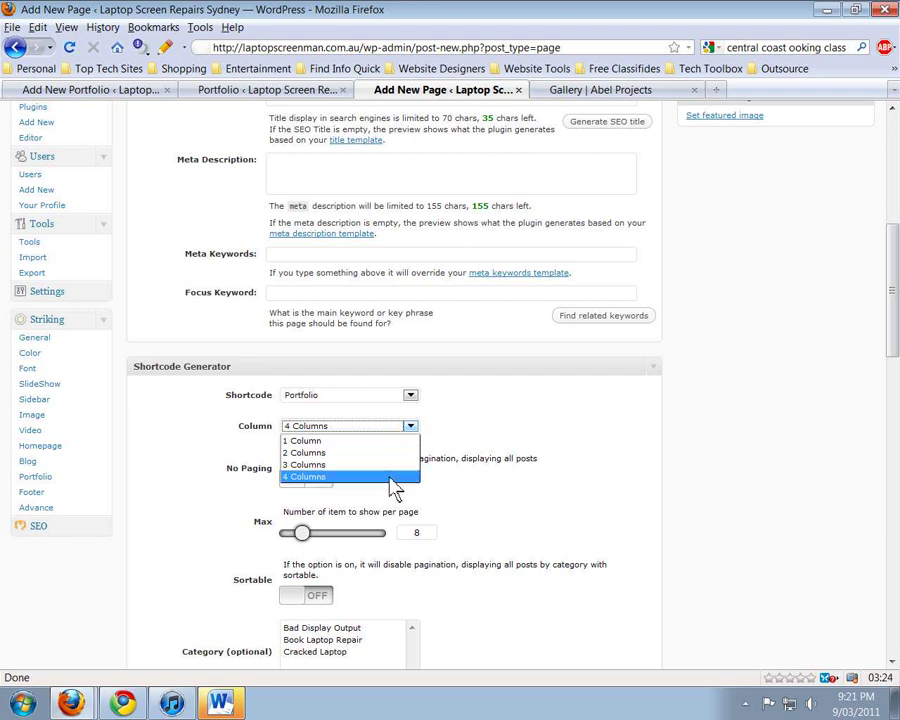
pyautogui.click(394, 477)
# - Compare with the Abel Projects gallery twice, returning to the Test page each time
pyautogui.click(630, 90)
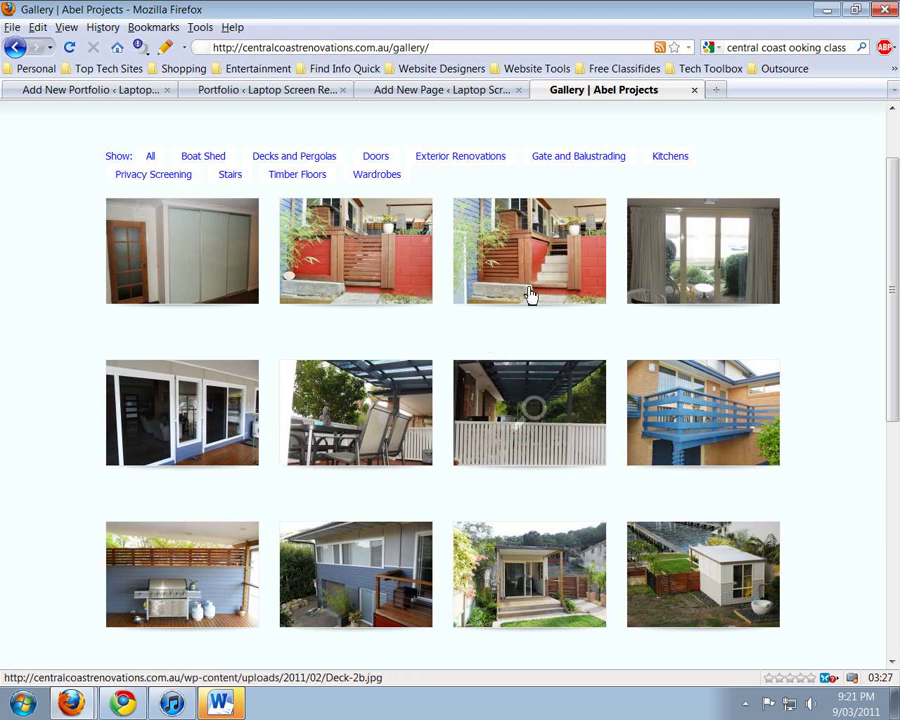
pyautogui.click(482, 93)
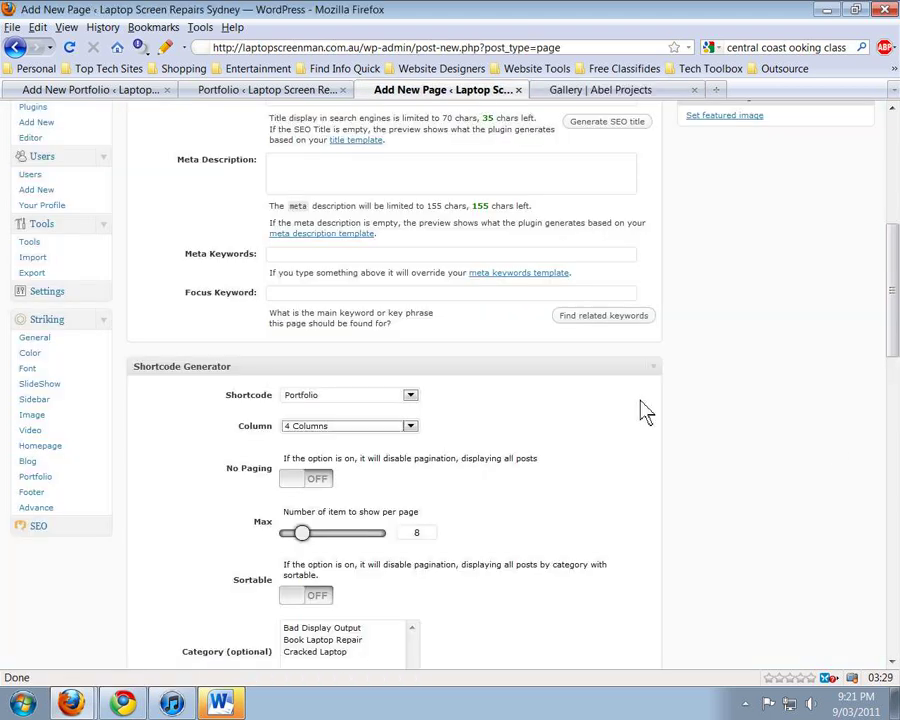
pyautogui.moveTo(893, 339); pyautogui.dragTo(894, 376)
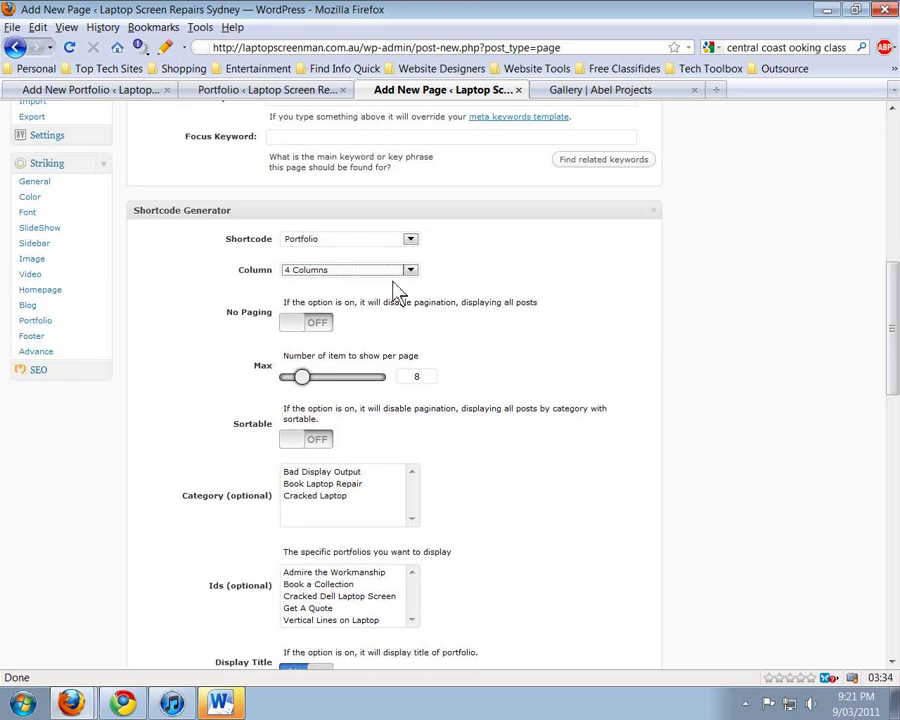
pyautogui.click(608, 91)
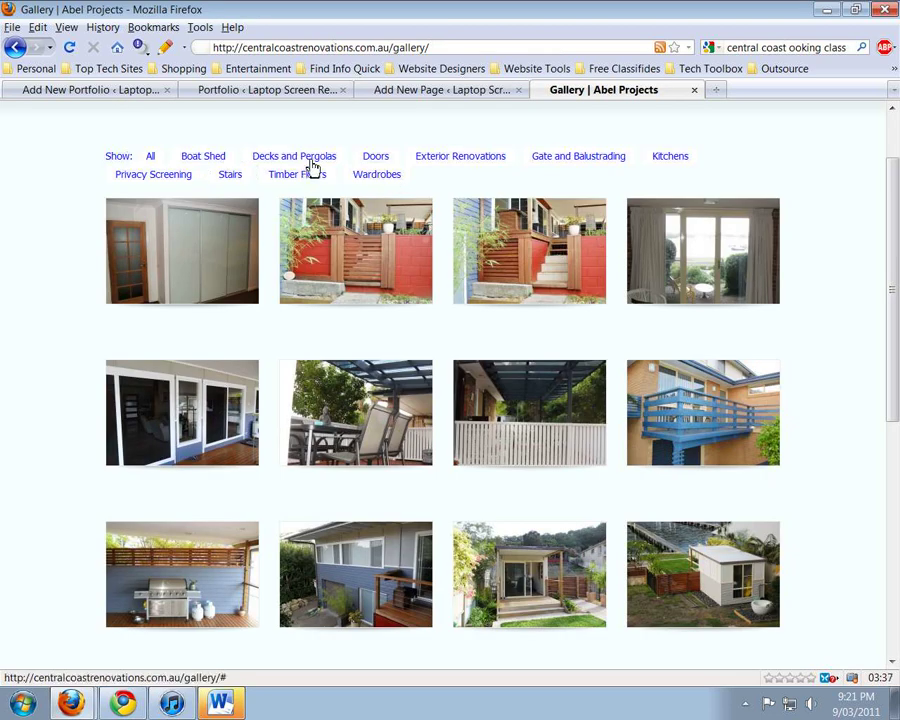
pyautogui.click(464, 94)
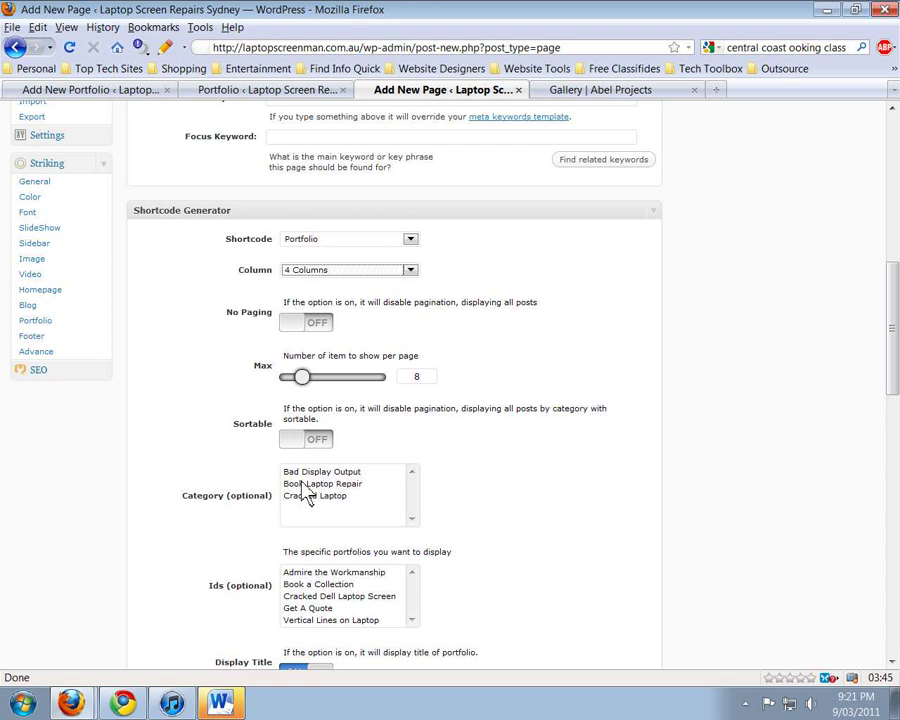
# - Limit the portfolio to Bad Display Output, keep 'Laptop Screen Quote »' text, and send the shortcode
pyautogui.click(304, 474)
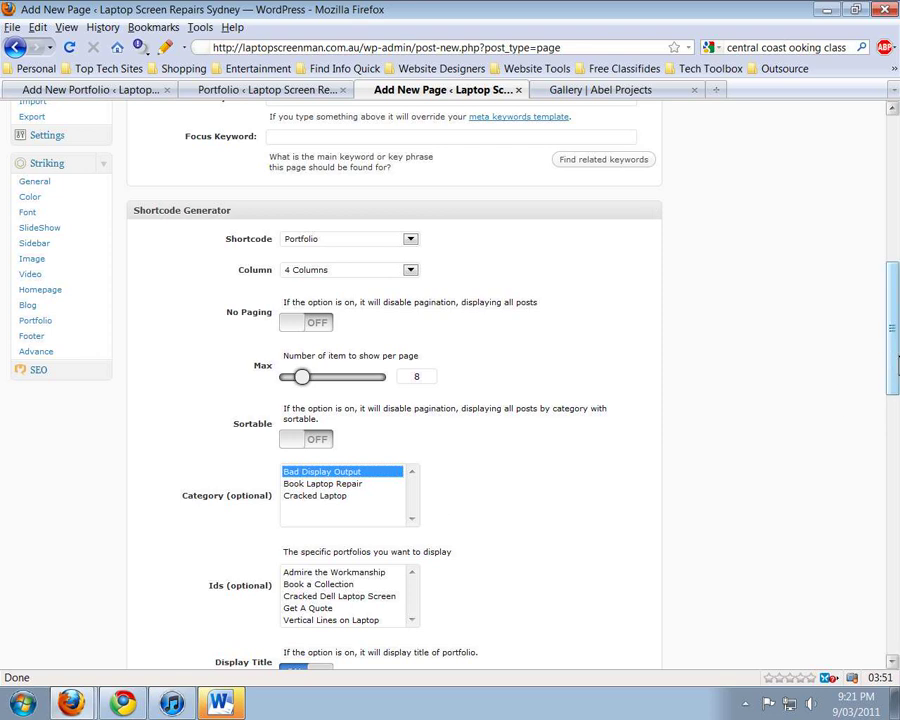
pyautogui.moveTo(895, 365); pyautogui.dragTo(888, 448)
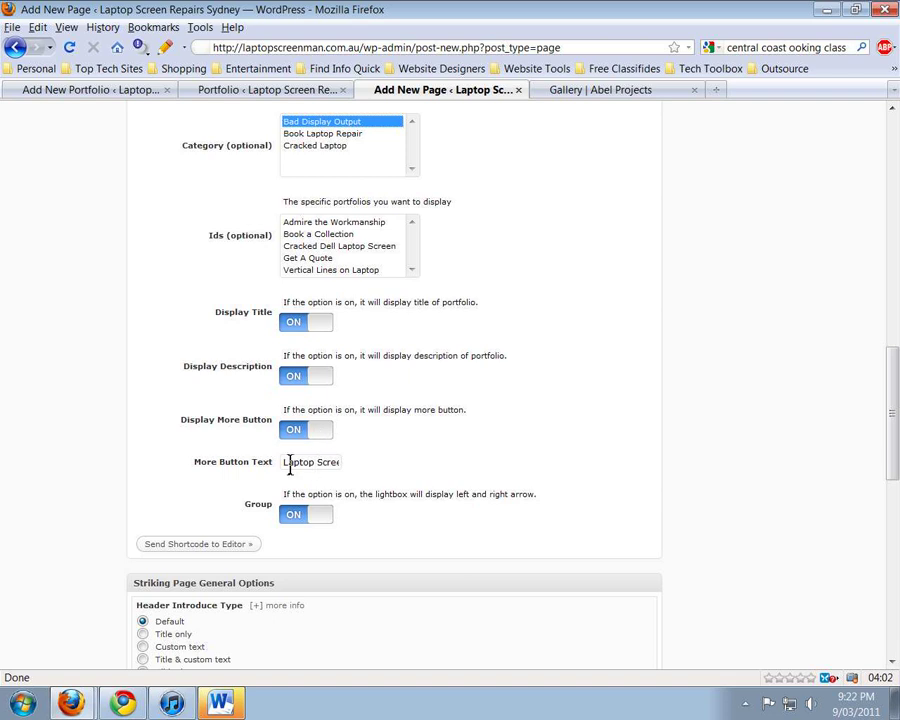
pyautogui.moveTo(286, 462); pyautogui.dragTo(348, 464)
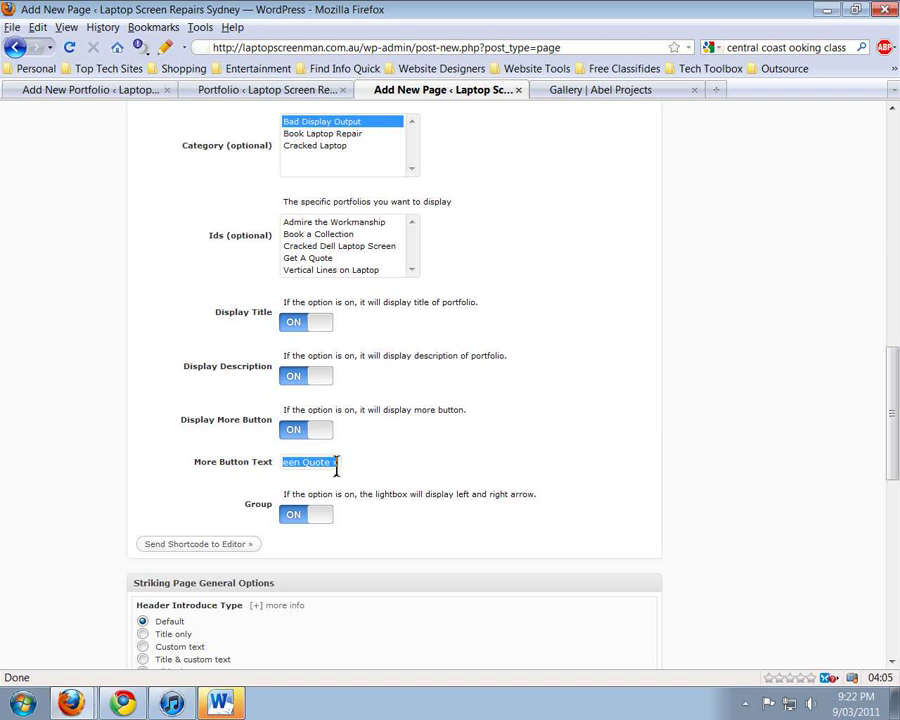
pyautogui.click(336, 464)
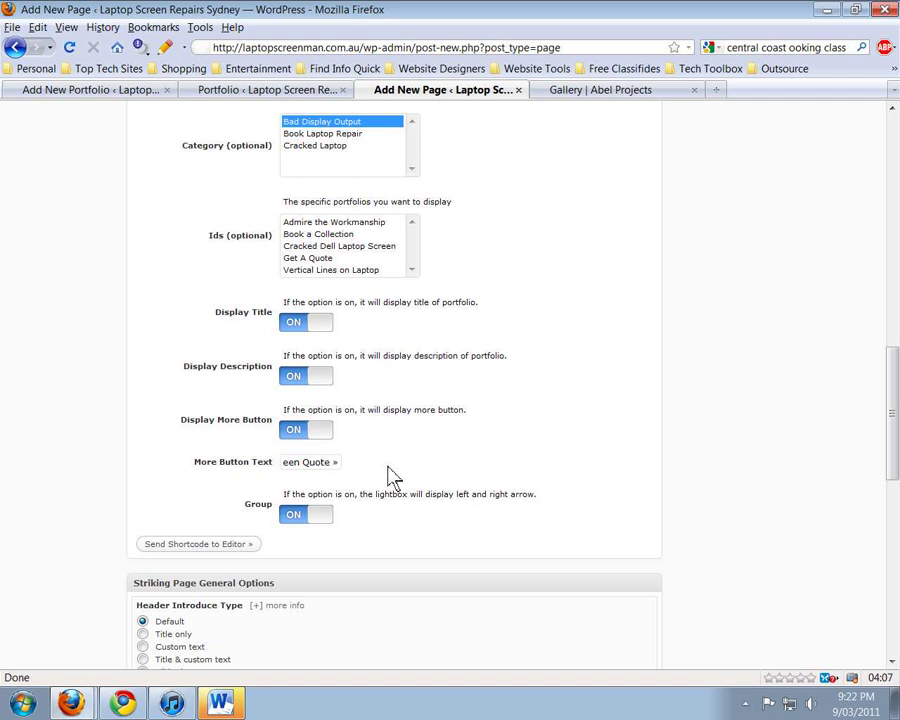
pyautogui.click(238, 545)
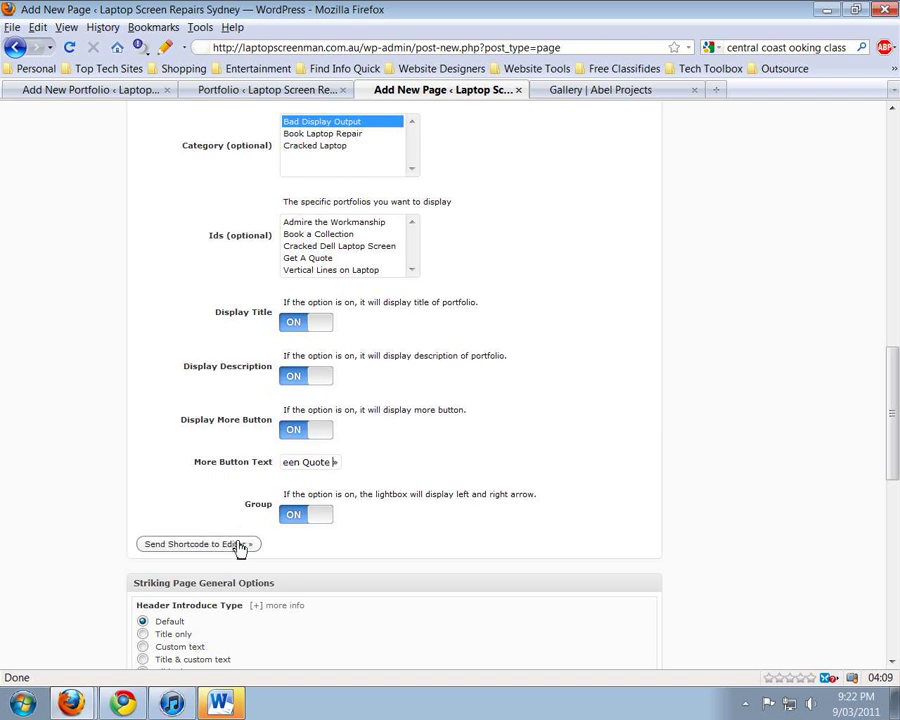
# - Insert the generated shortcode into the Test page body and scroll up to view it
pyautogui.click(237, 546)
pyautogui.moveTo(897, 448); pyautogui.dragTo(897, 148)
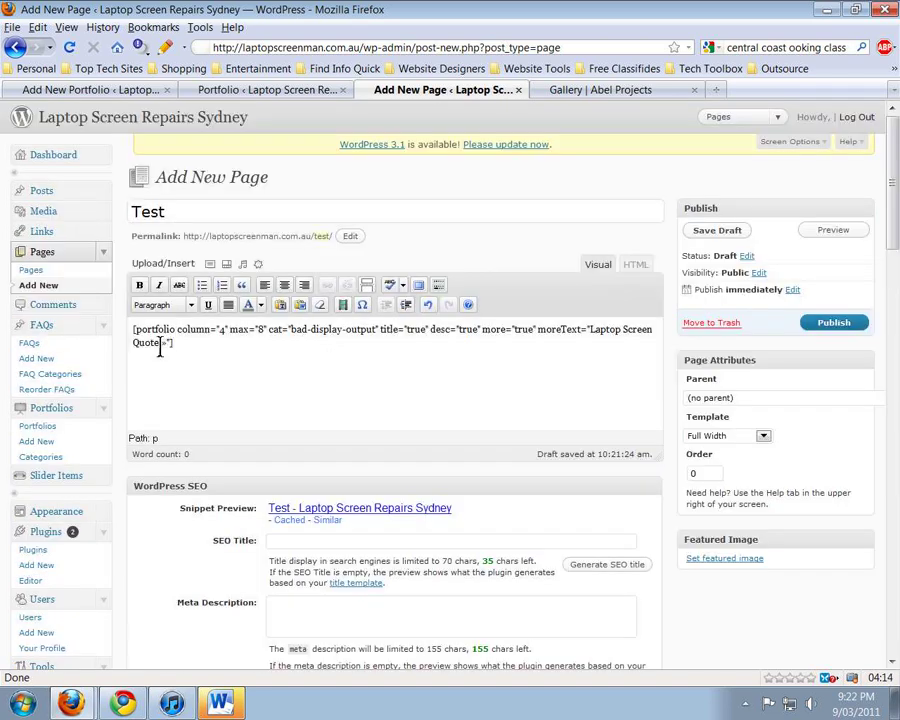